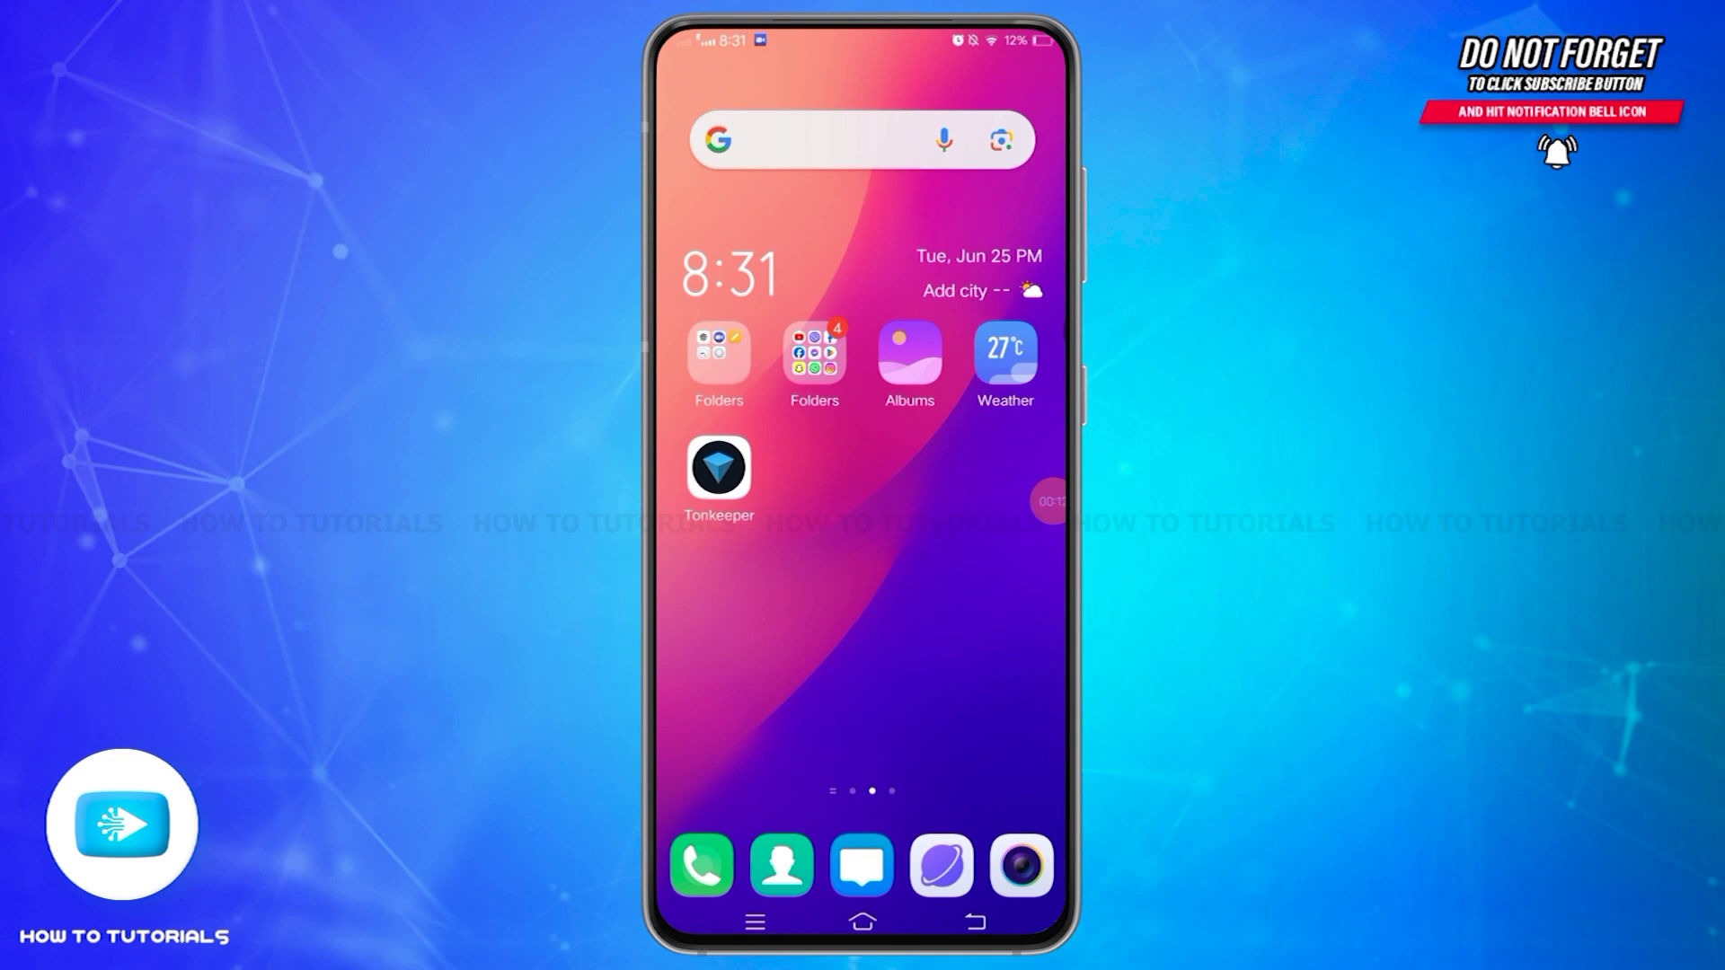
Launch Tonkeeper and go to the wallet's Settings screen
left_click(718, 467)
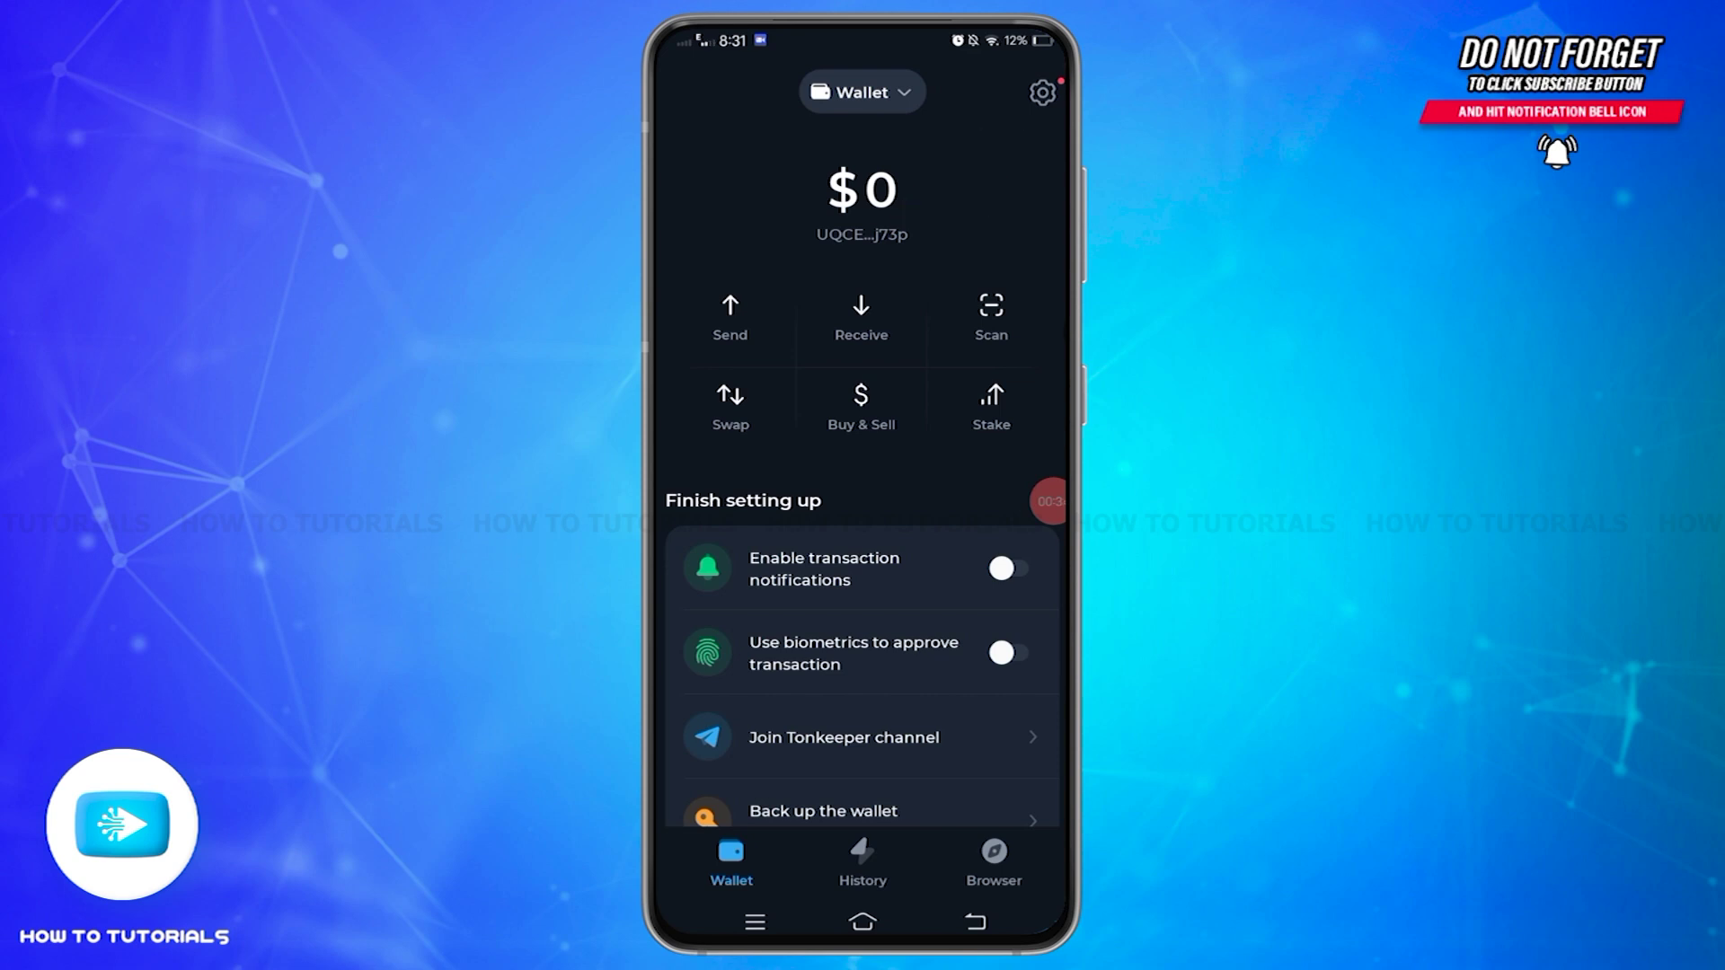
left_click(1041, 91)
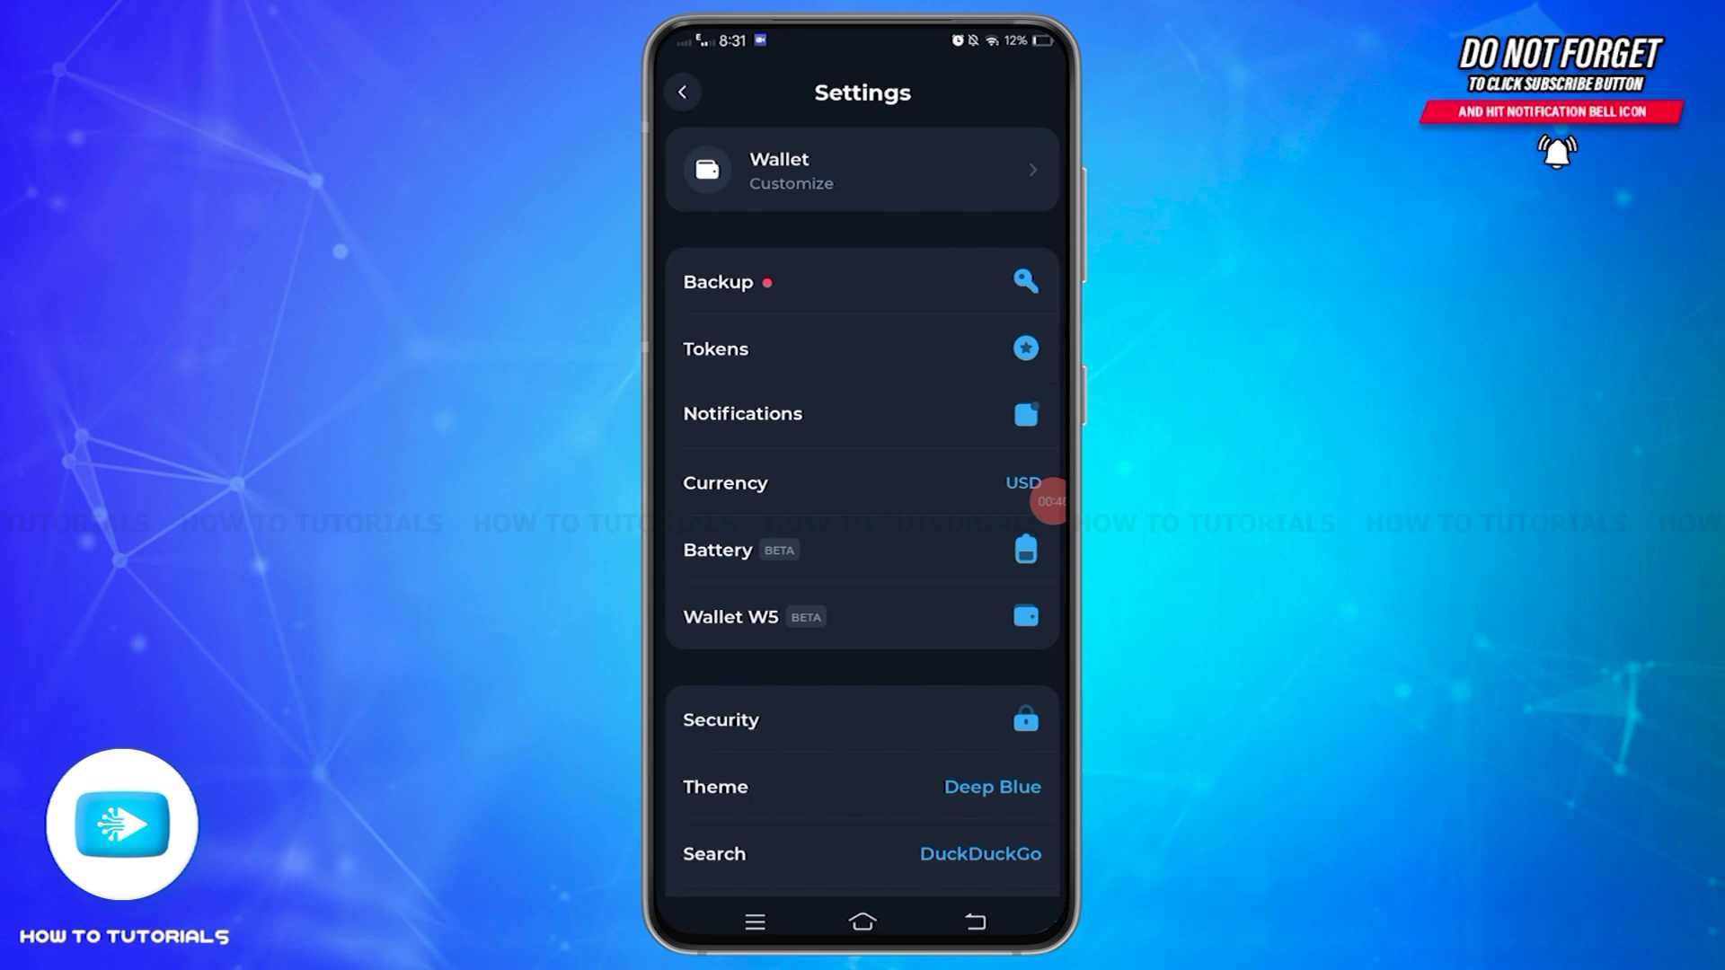
scroll(1047, 500, "down", 3)
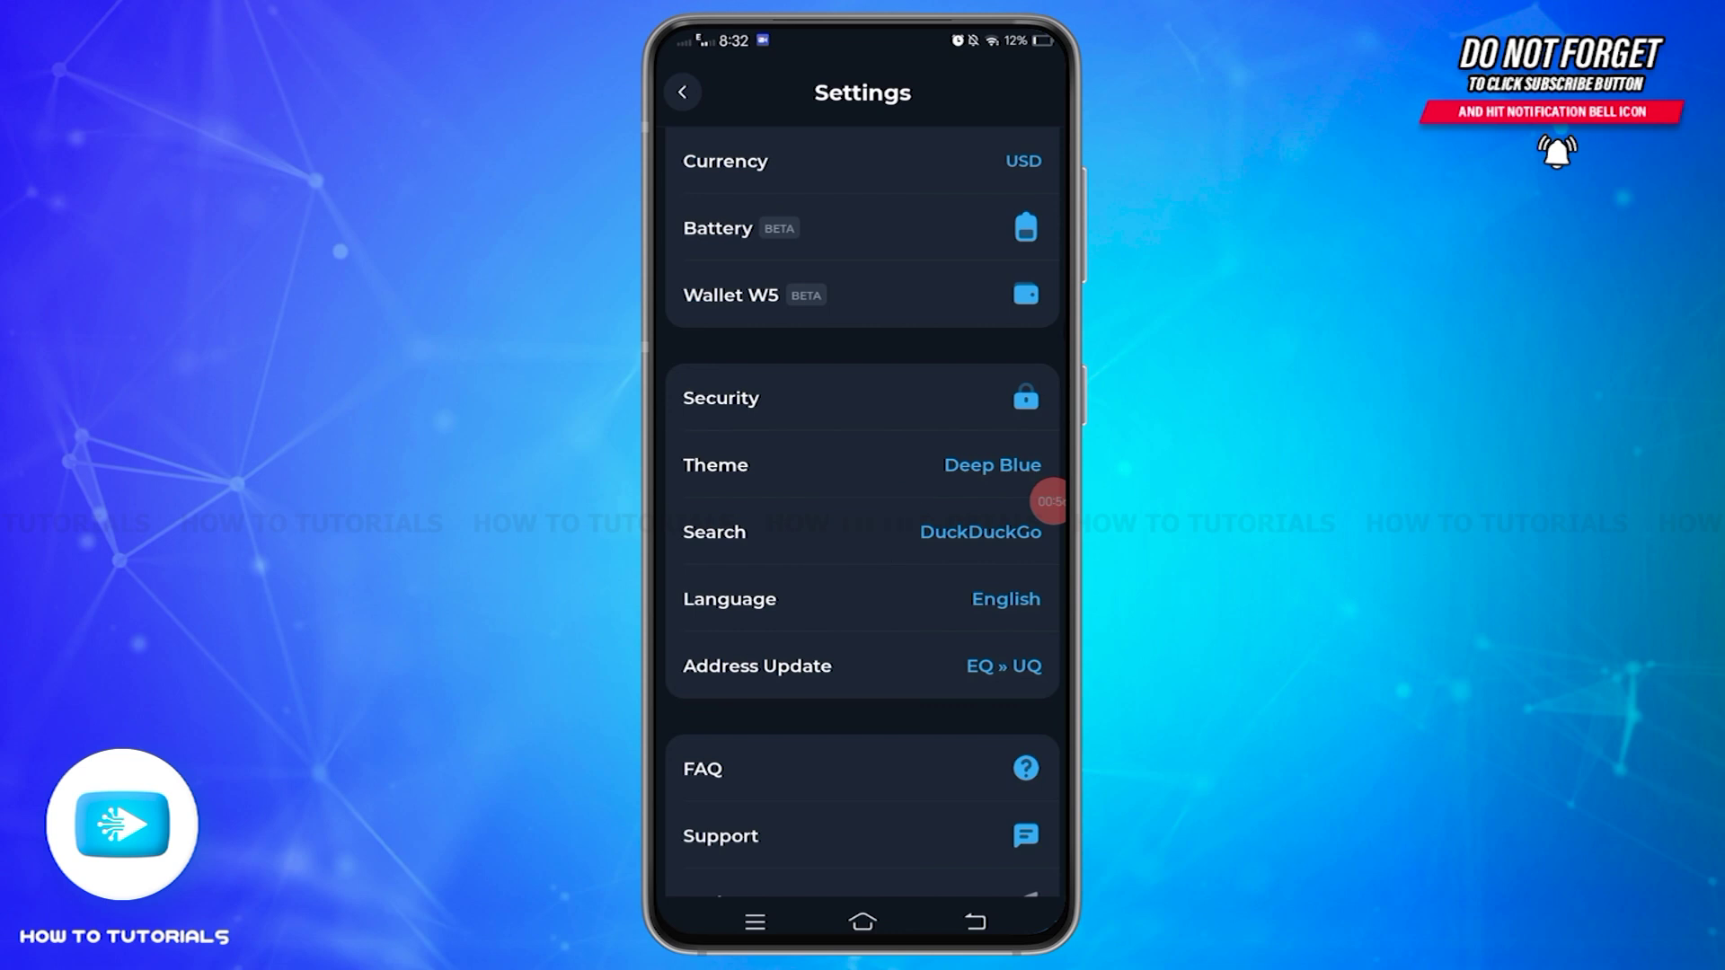
Show the Theme choices: Deep Blue, Dark, Light and System
left_click(992, 465)
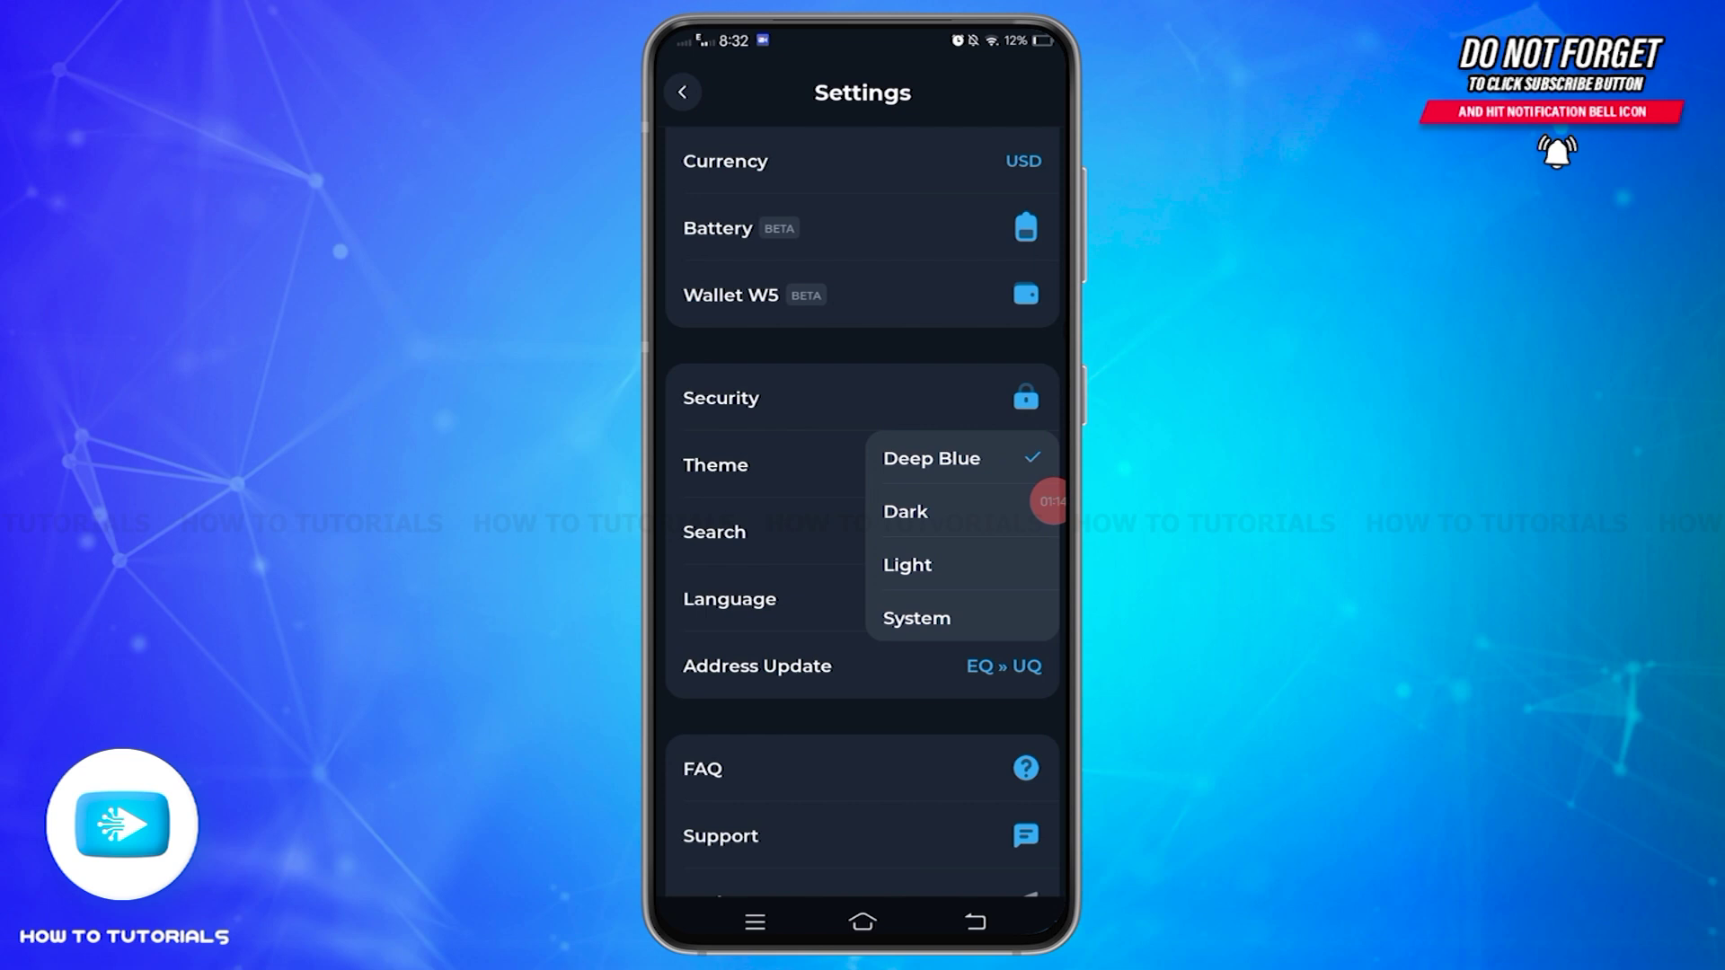
Pick Dark from the Theme list in place of Deep Blue
left_click(907, 512)
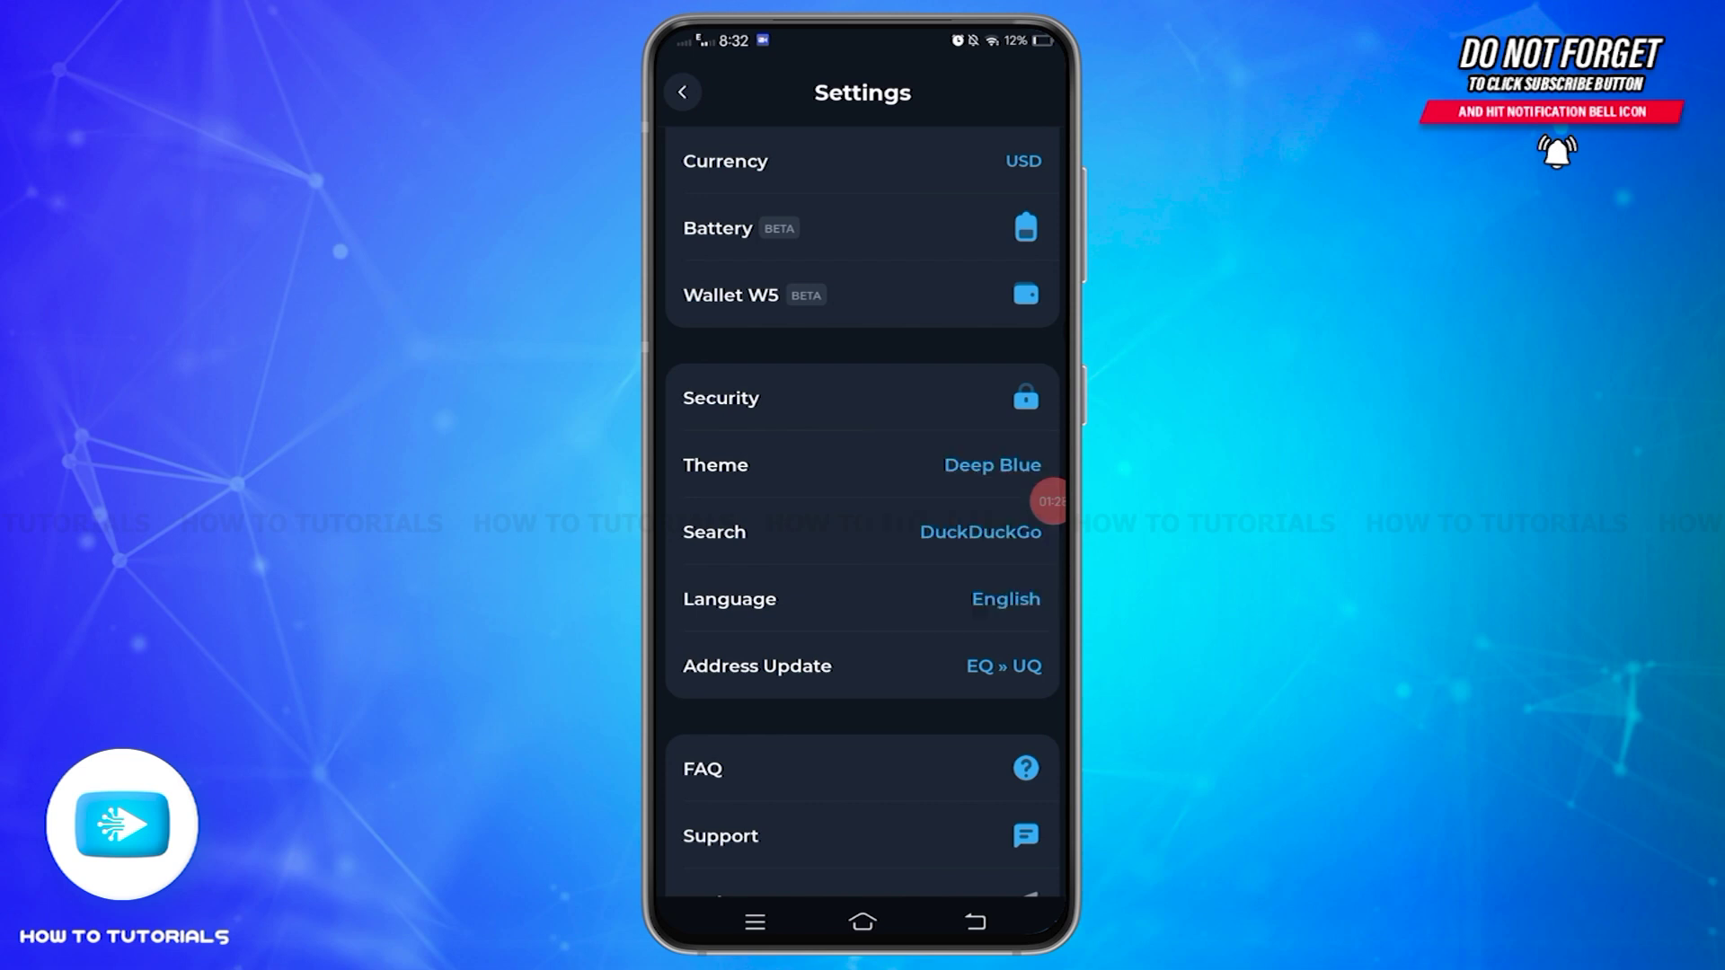